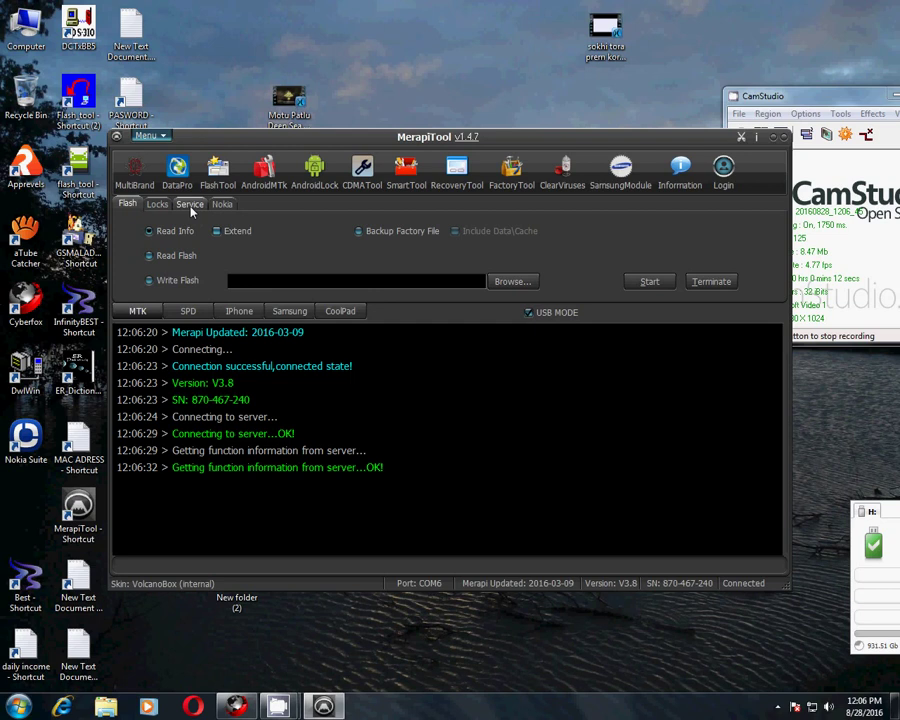
Run the Format service operation on the connected phone, choosing Nokia_108 as the model.
left_click(190, 205)
left_click(270, 232)
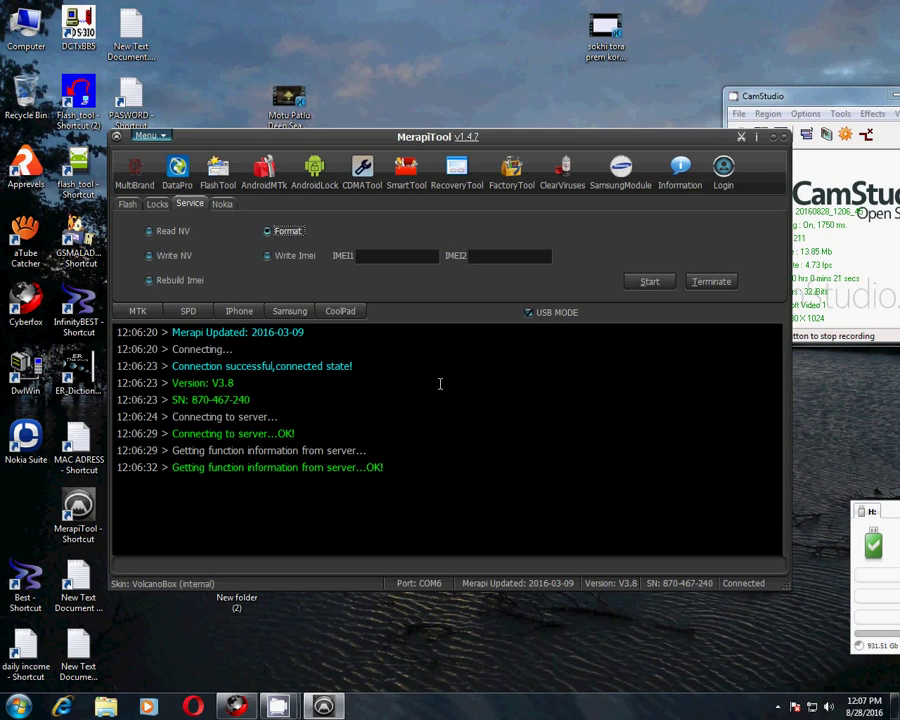
left_click(655, 286)
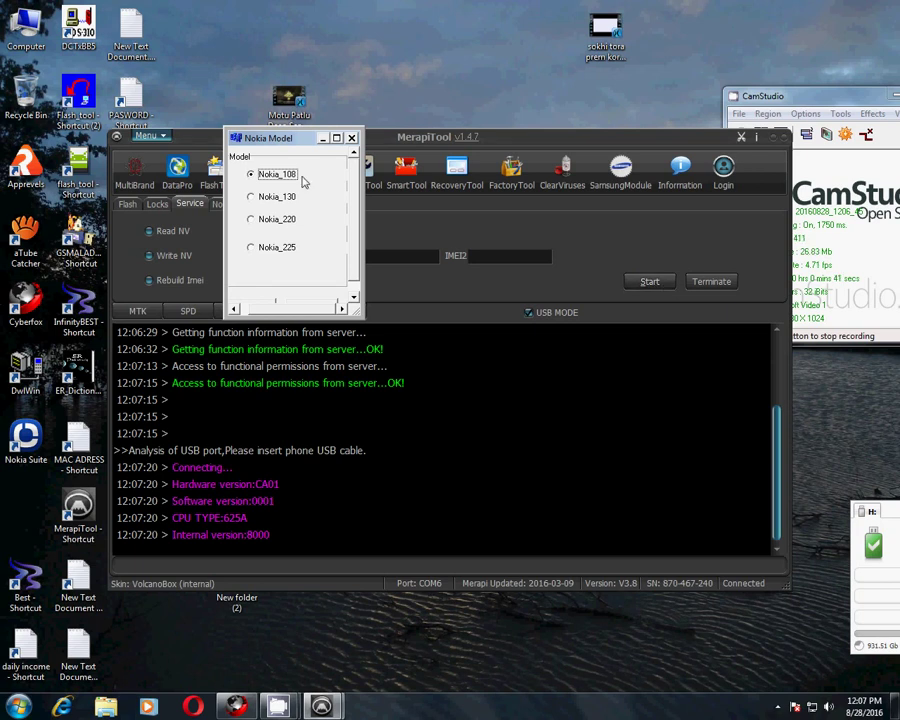
left_click(353, 291)
left_click(253, 294)
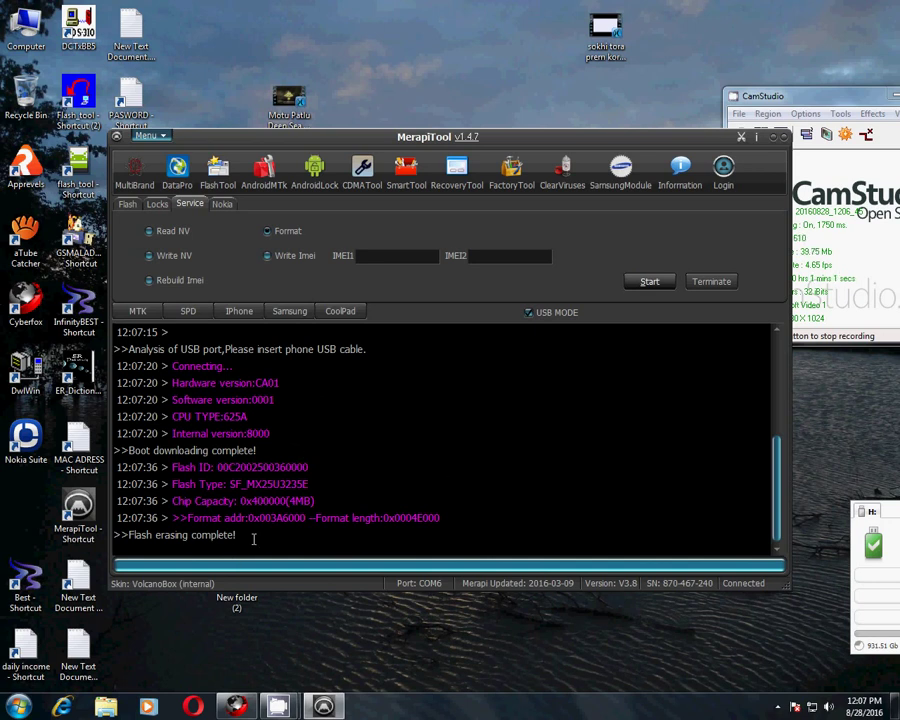
left_click_drag(253, 537, 118, 531)
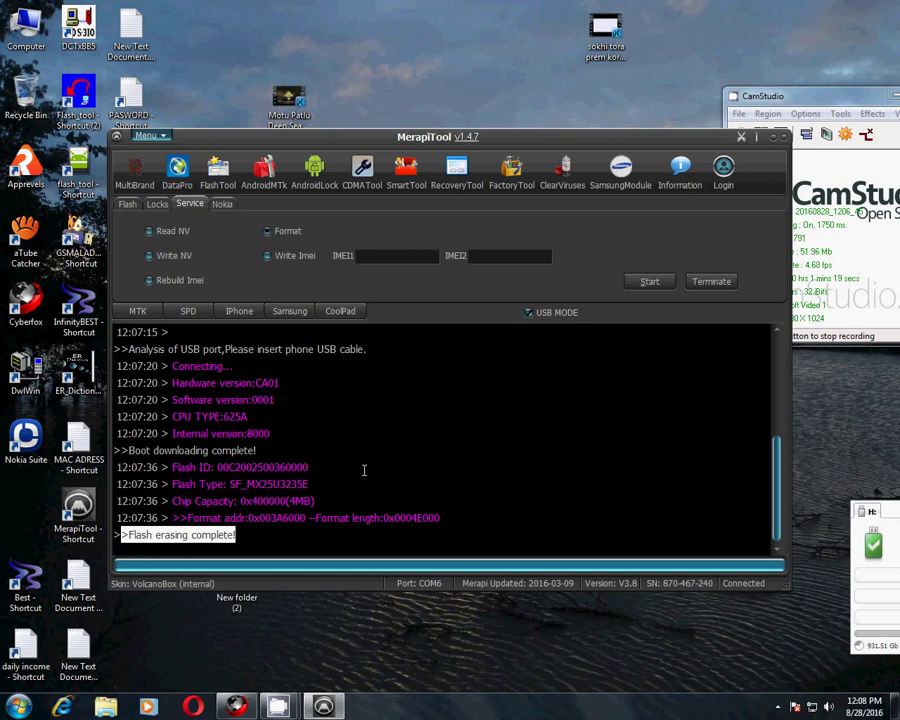
left_click(801, 98)
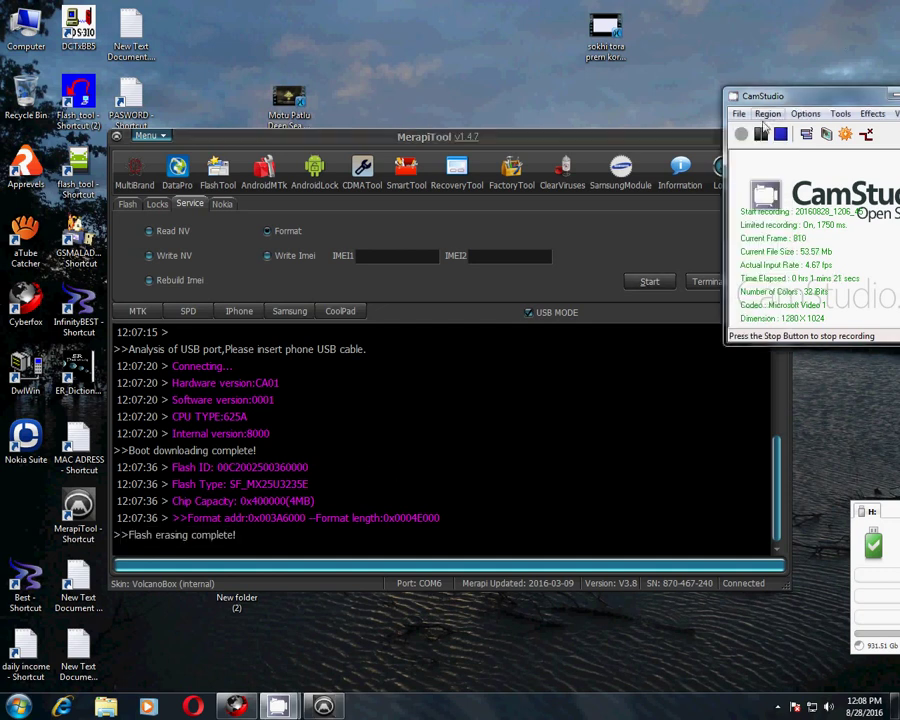
left_click(397, 140)
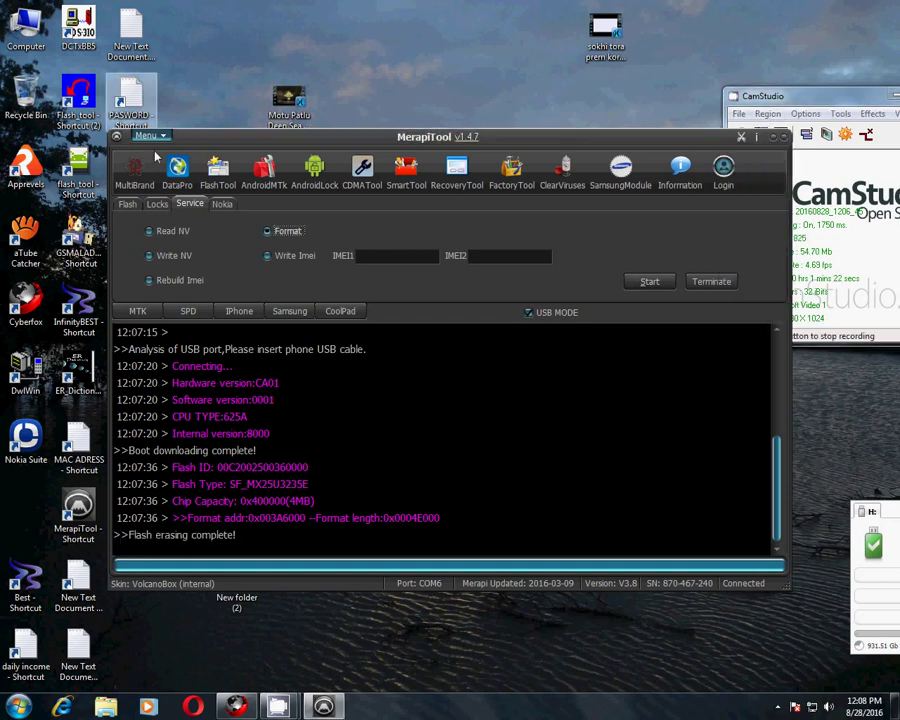
Run Read Flash on the connected phone with Nokia_108 as the model.
left_click(132, 206)
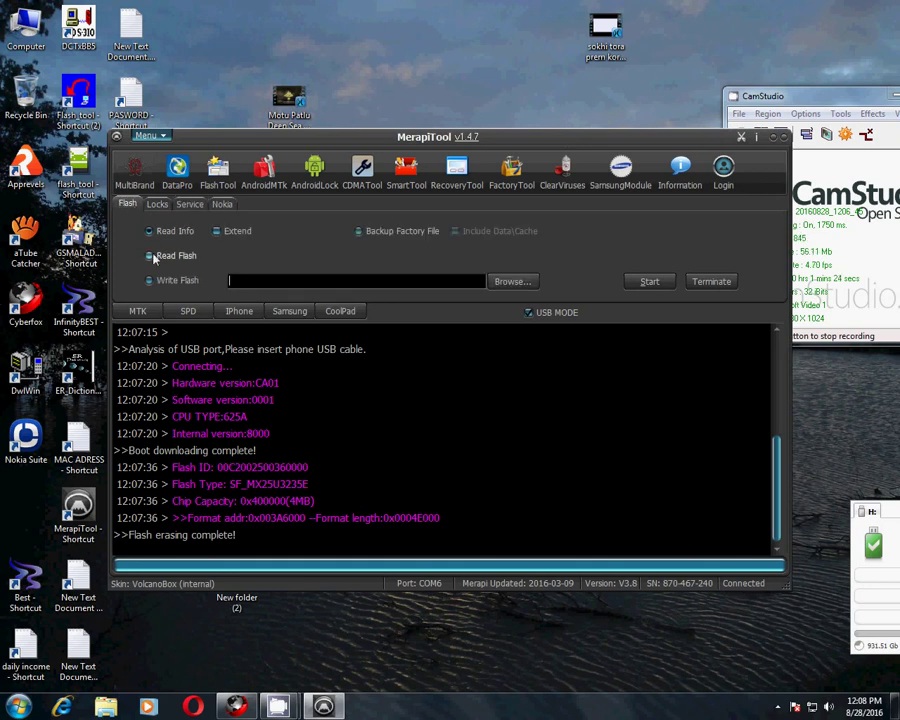
left_click(197, 257)
left_click(641, 273)
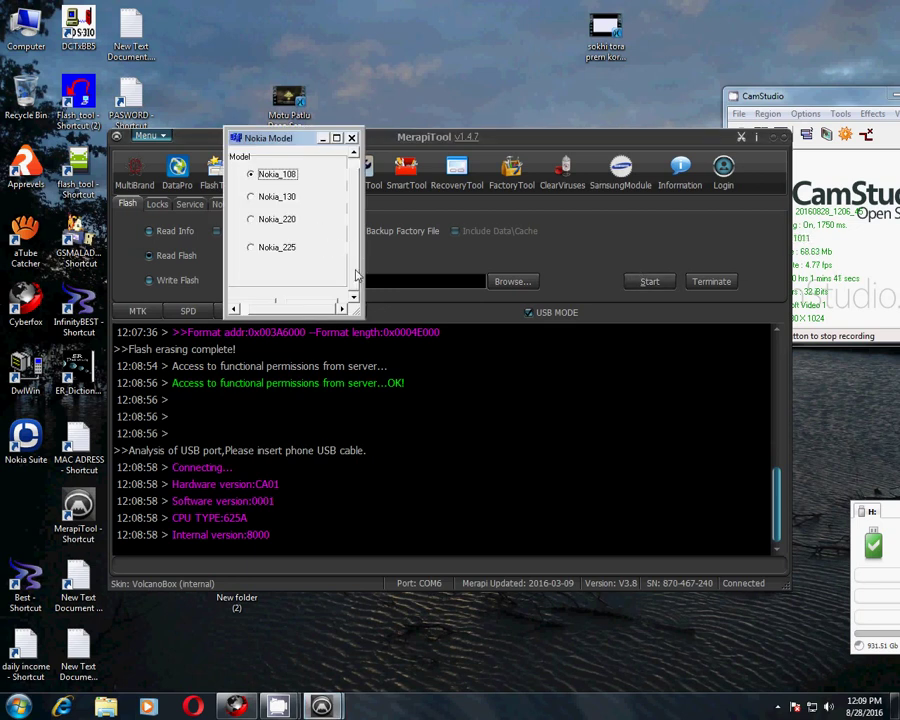
scroll(343, 268, "down", 1)
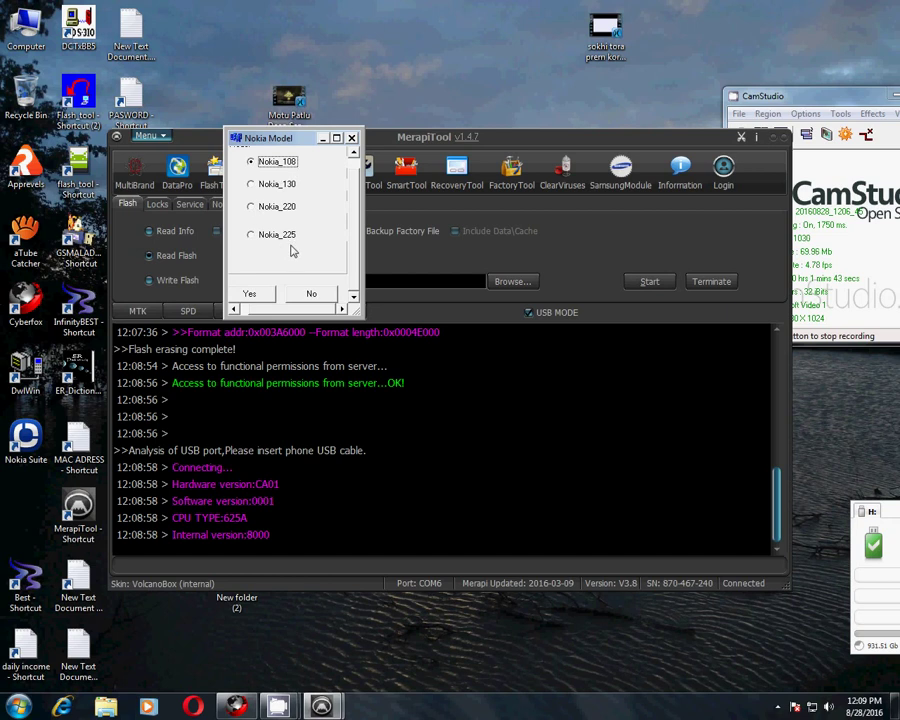
left_click(249, 298)
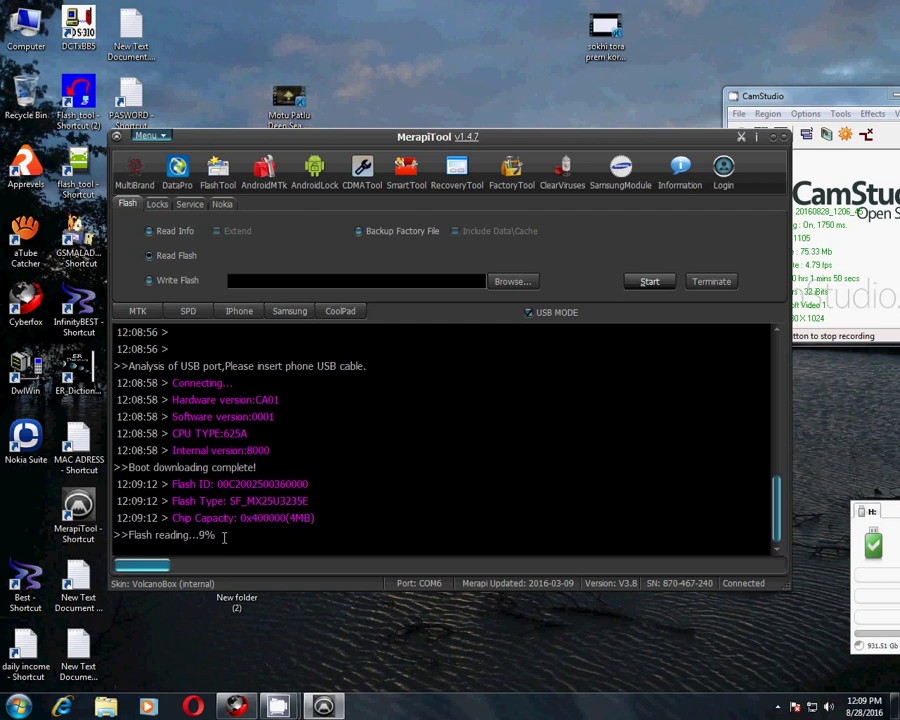
left_click_drag(224, 535, 135, 540)
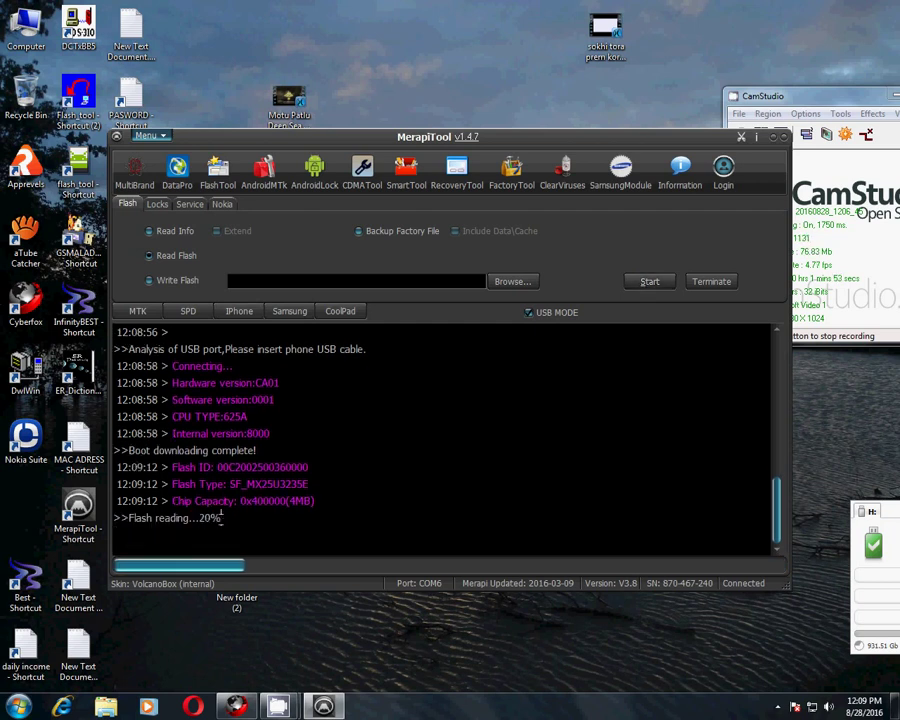
left_click_drag(222, 519, 164, 520)
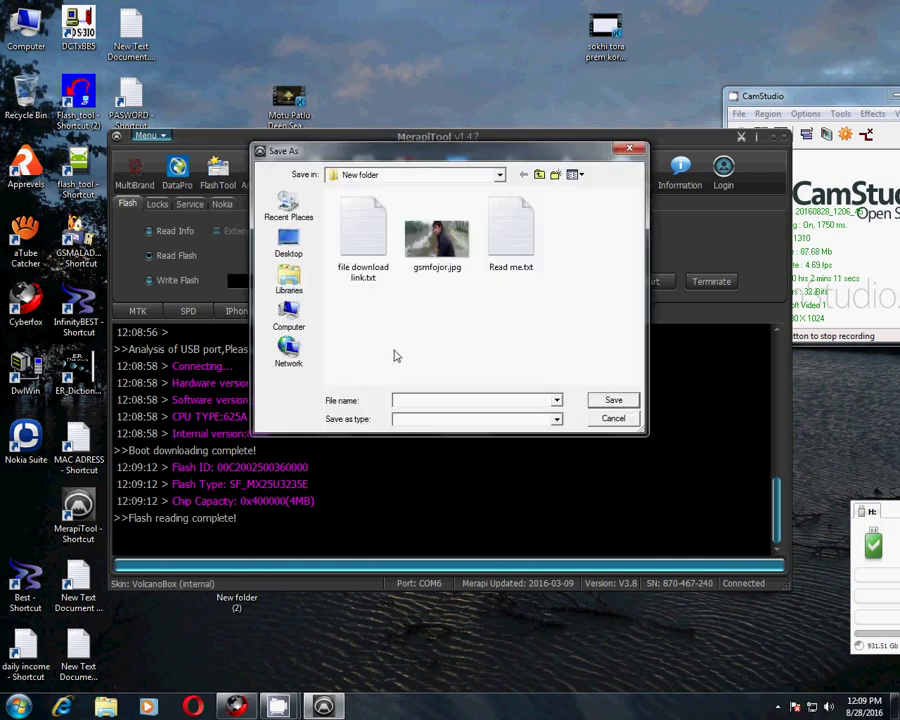
Create and open a folder named "rm944 bangla" in the NOKIA folder on drive D: for saving the flash dump.
left_click(538, 176)
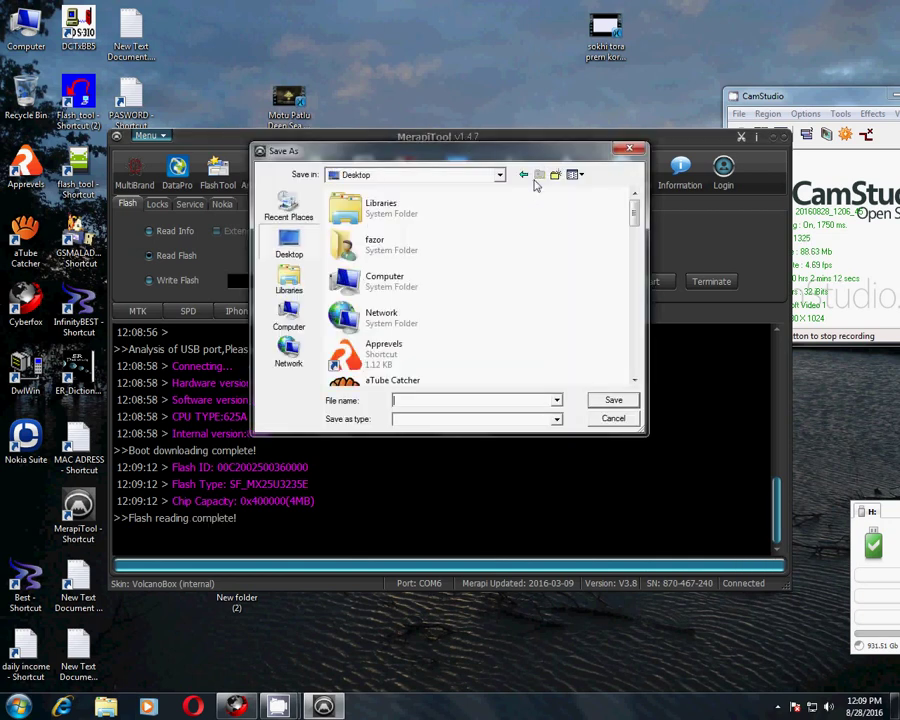
double_click(390, 278)
double_click(395, 255)
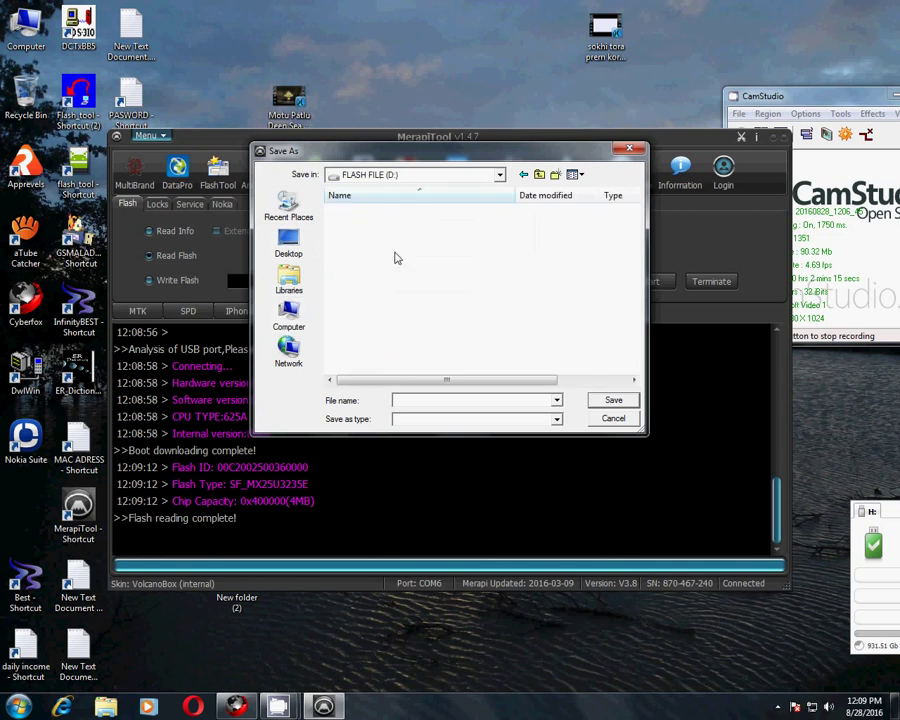
double_click(366, 265)
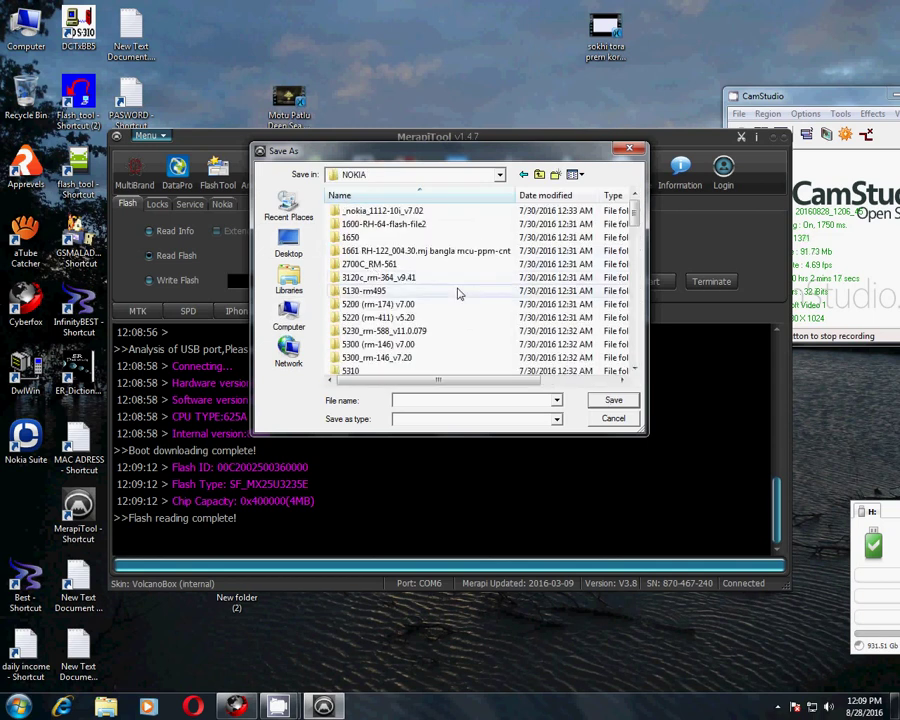
right_click(462, 293)
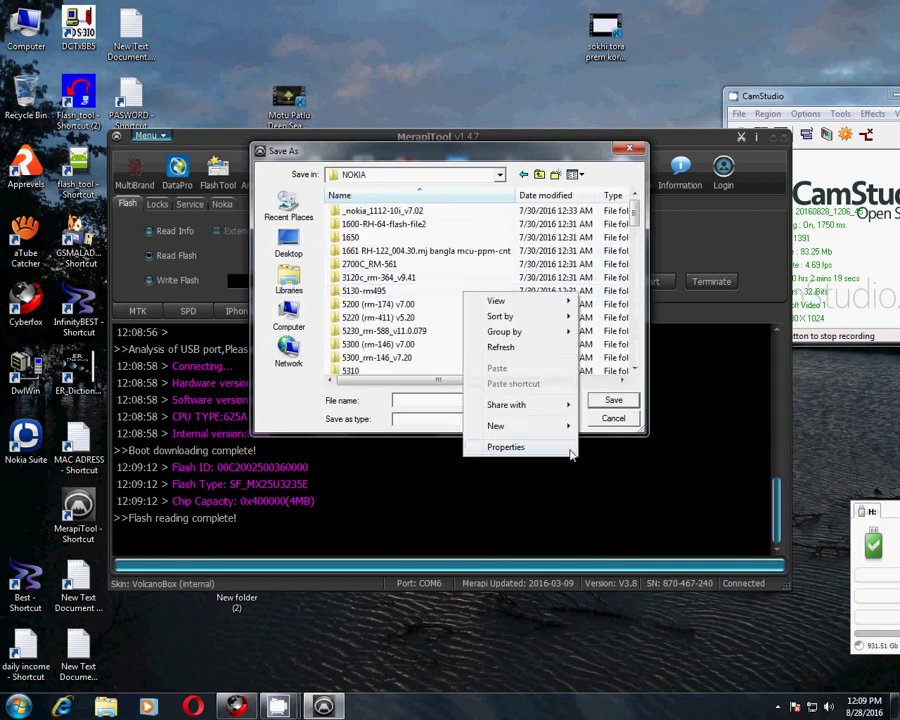
left_click(592, 425)
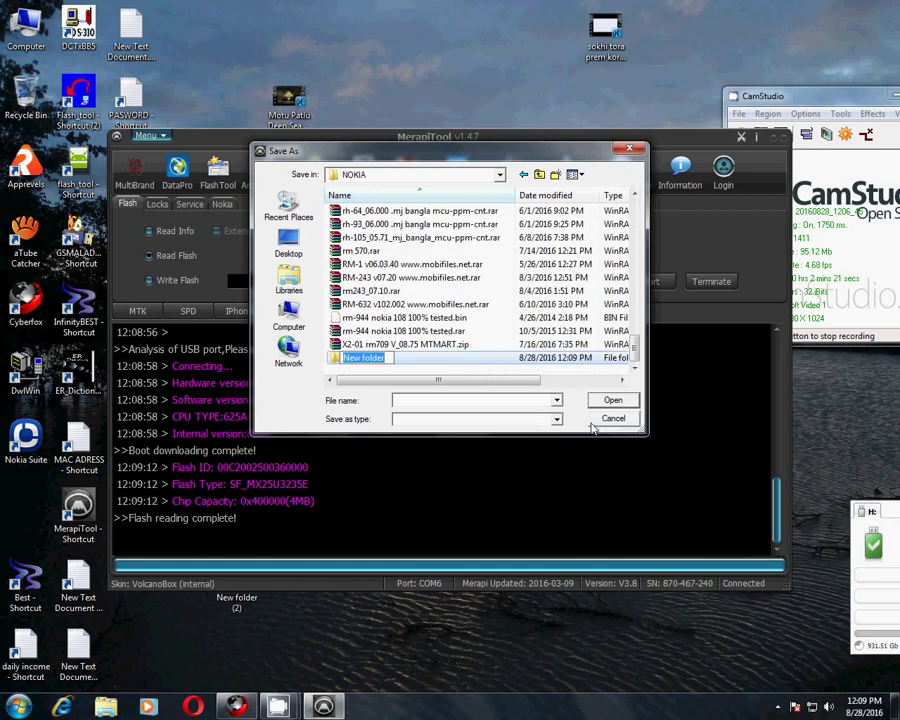
type("rm")
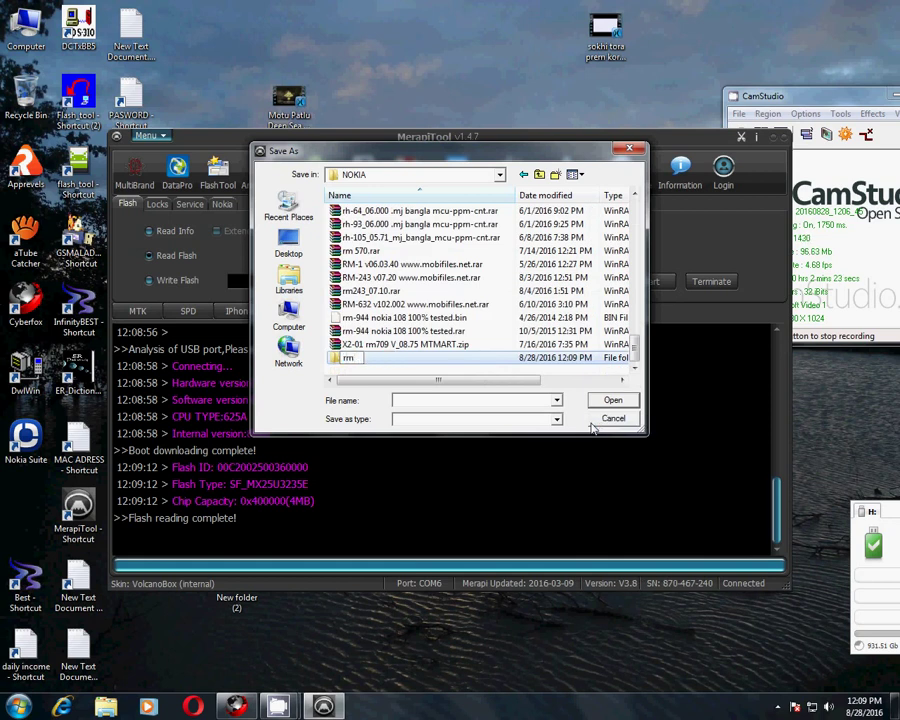
type("944 bangl")
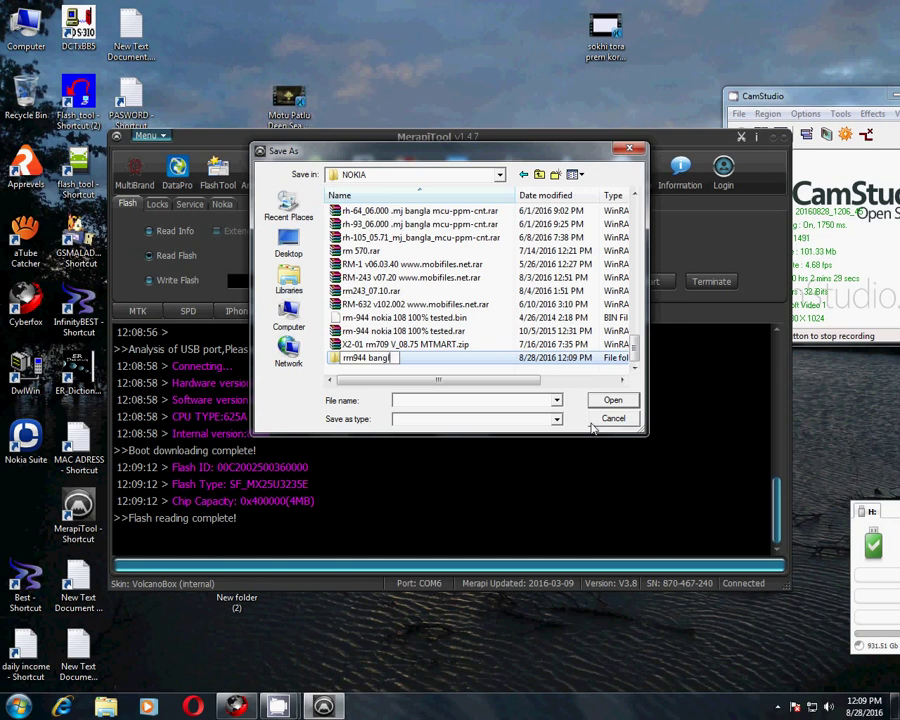
type("a")
key("Return")
key("Return")
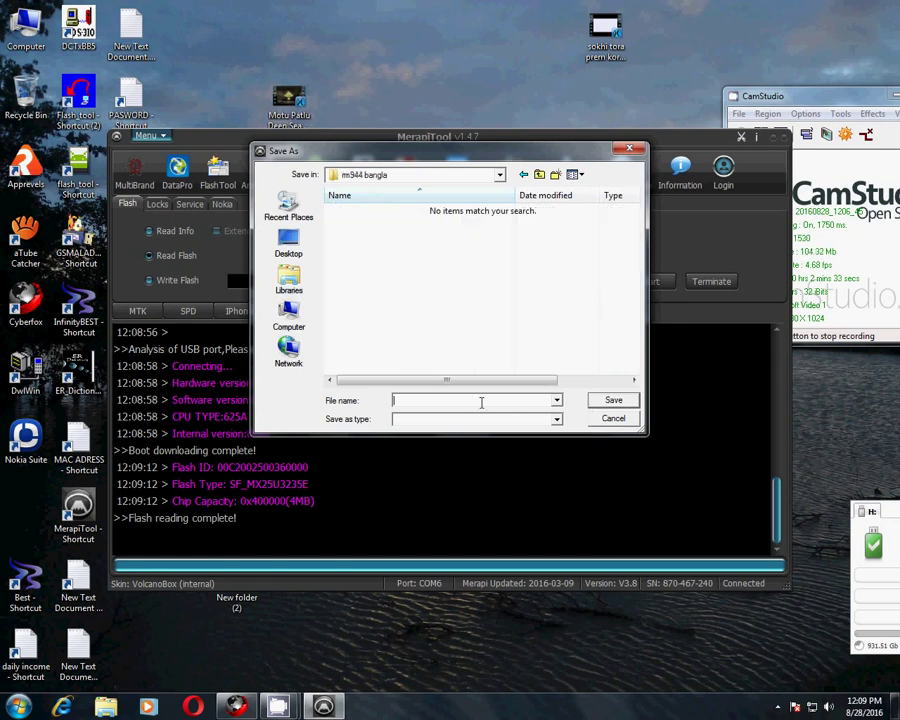
Save the flash dump under the file name "944 bangla".
type("944 bangla")
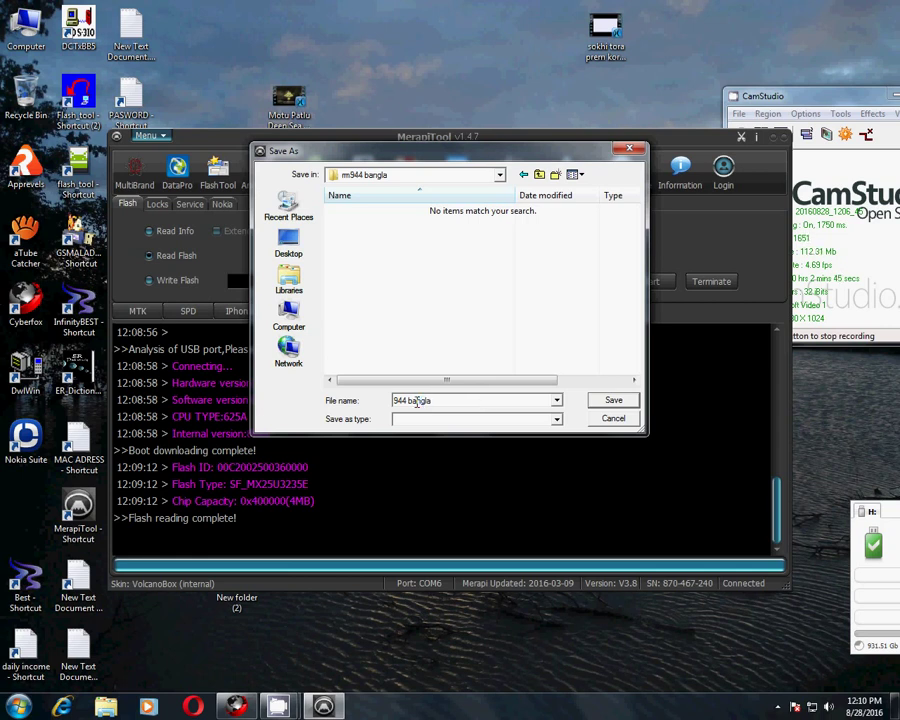
left_click(613, 400)
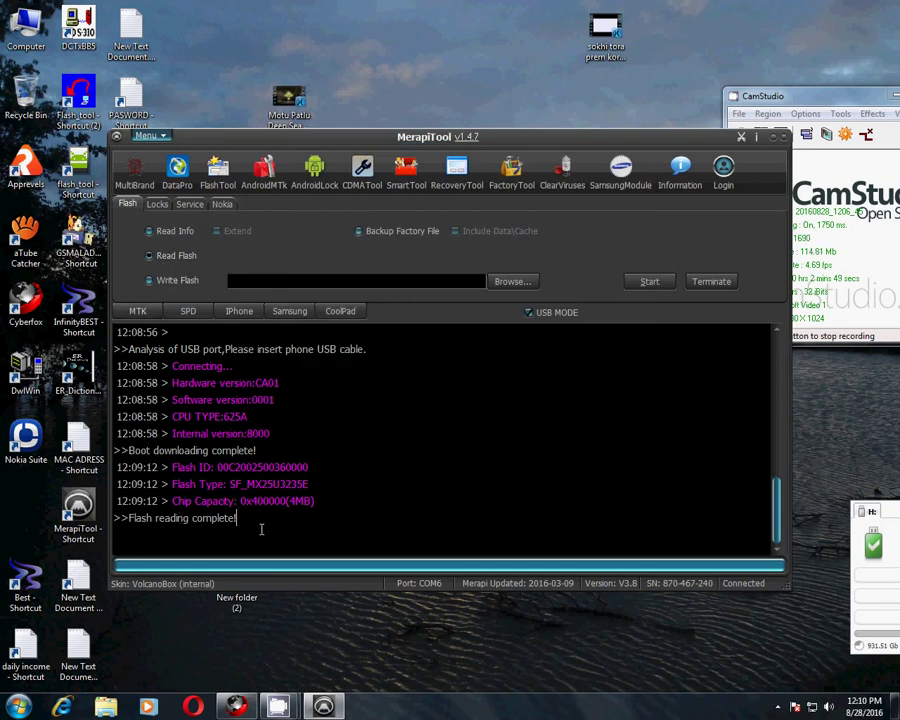
left_click_drag(242, 518, 127, 518)
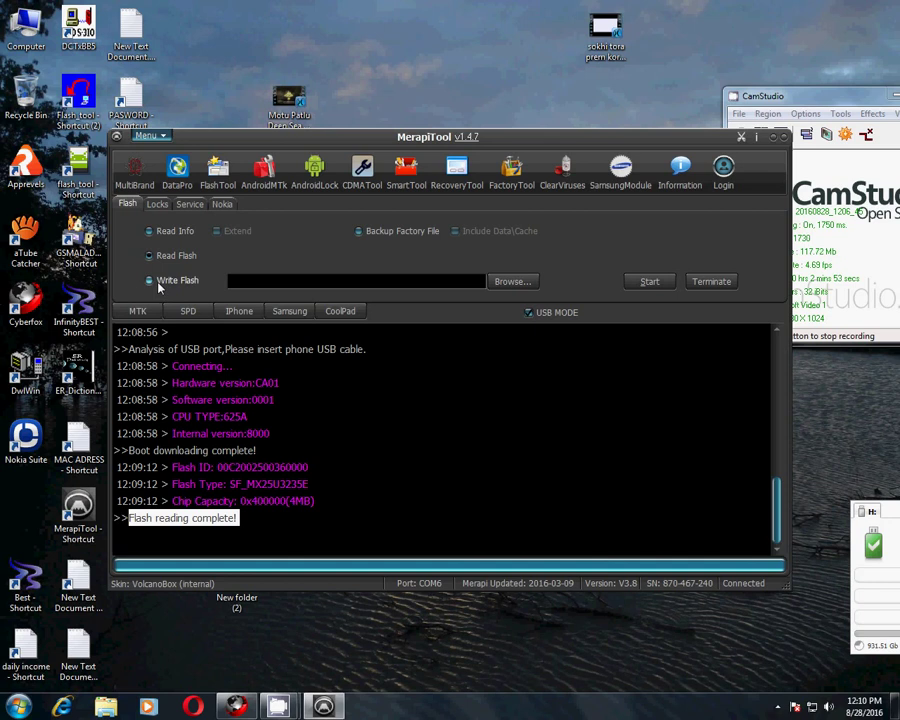
Copy the archive "108 bangla 100% tested gsm fojor.rar" from the NOKIA folder on drive D: to the desktop.
left_click(28, 35)
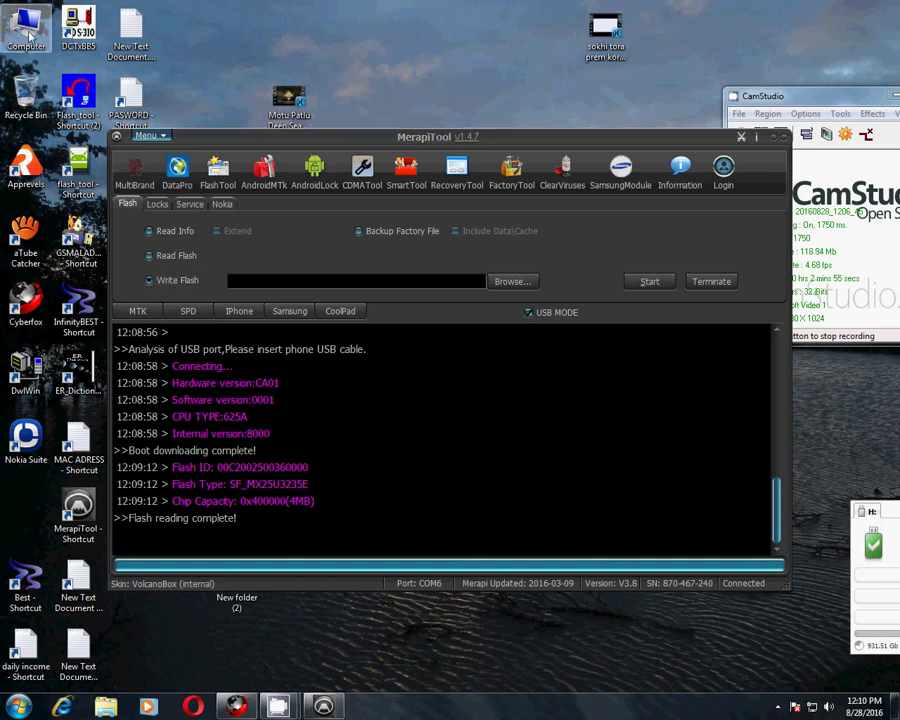
double_click(28, 35)
double_click(660, 143)
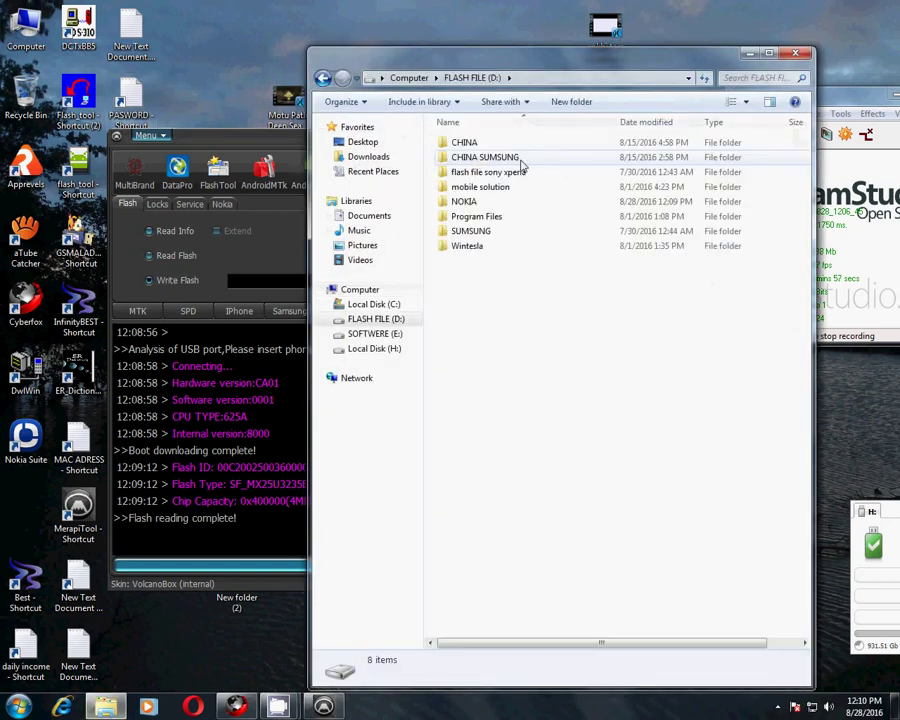
left_click(480, 204)
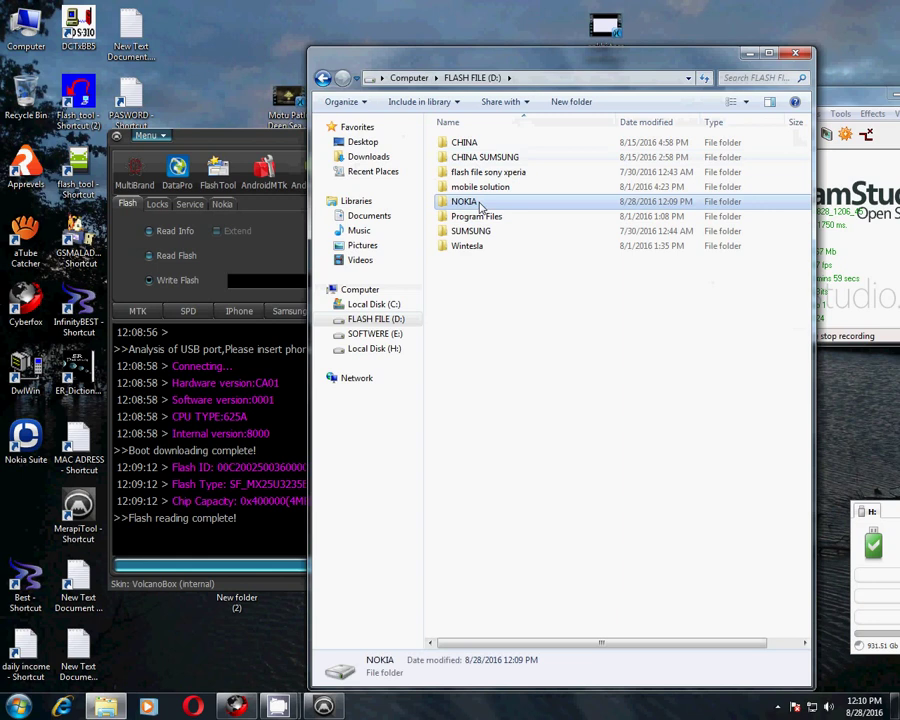
double_click(480, 204)
scroll(534, 466, "down", 5)
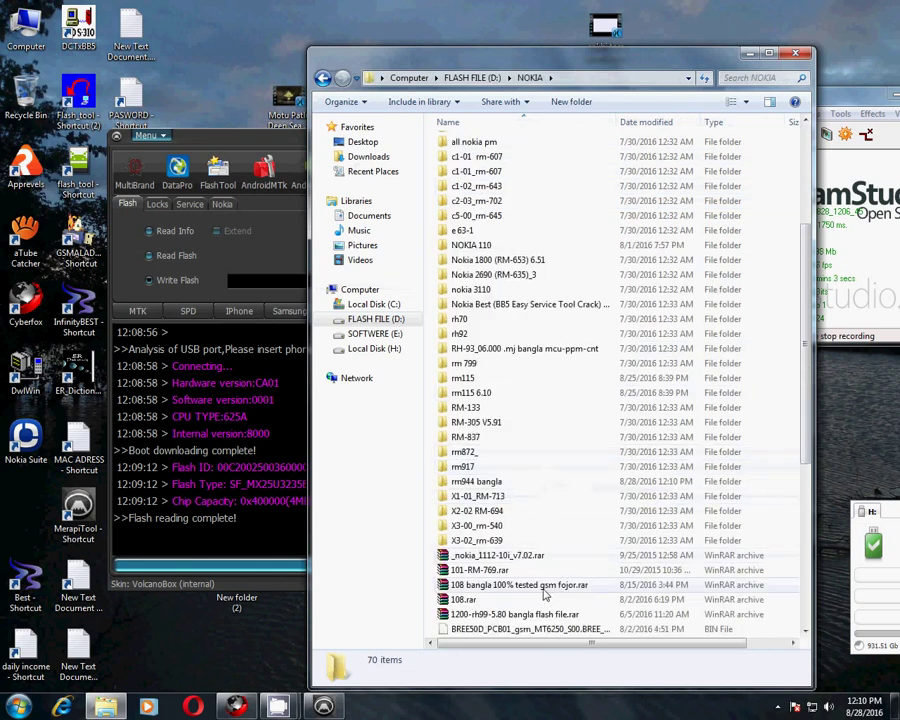
left_click(490, 588)
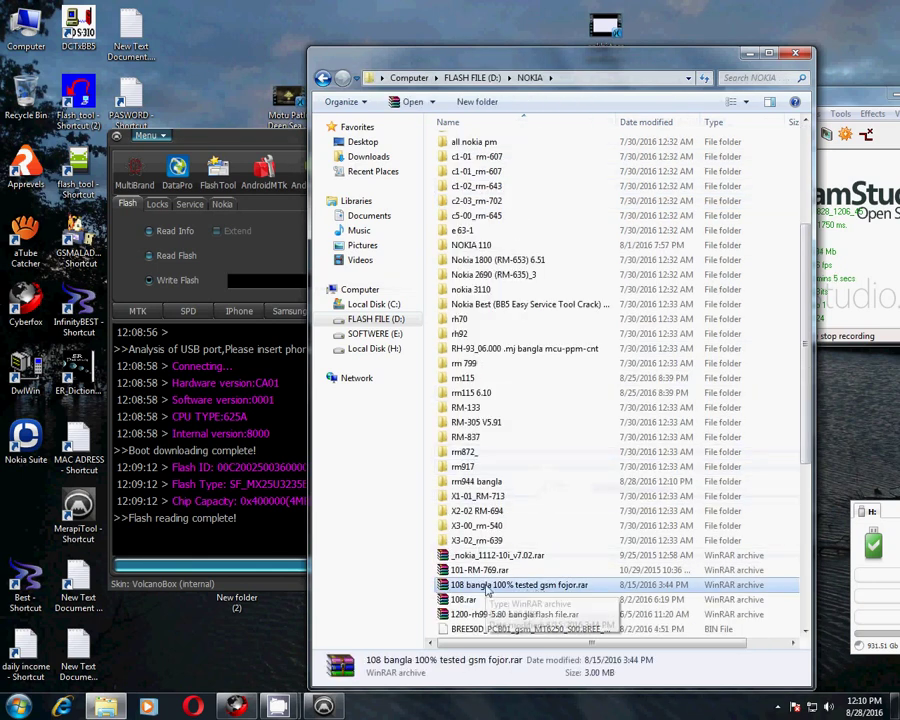
left_click_drag(490, 590, 290, 645)
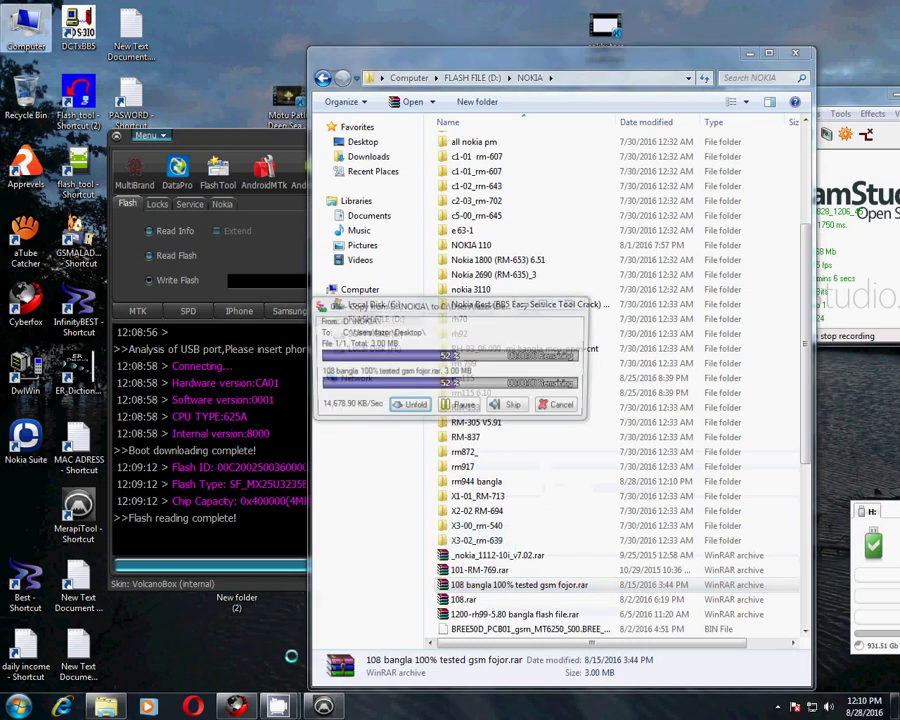
Extract the "108 bangla 100% tested gsm fojor.rar" archive directly onto the desktop.
left_click_drag(237, 143, 425, 126)
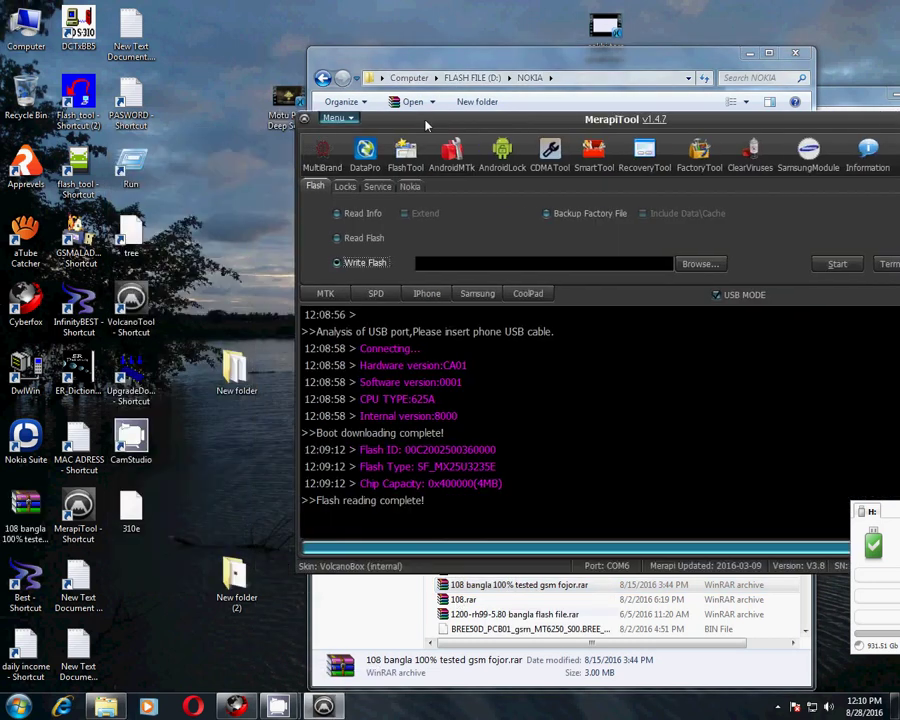
right_click(40, 497)
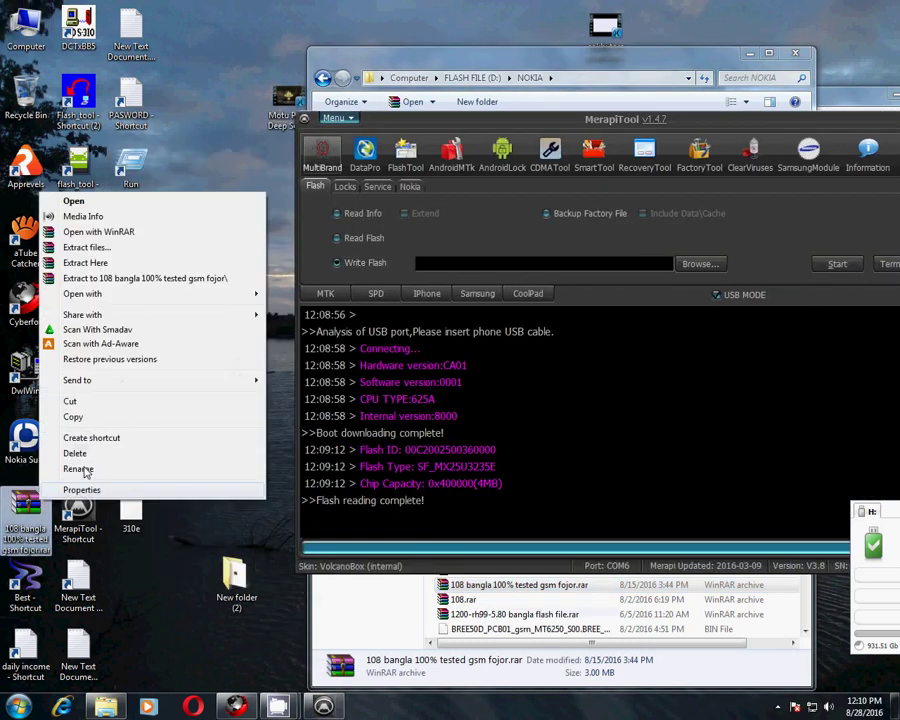
left_click(119, 264)
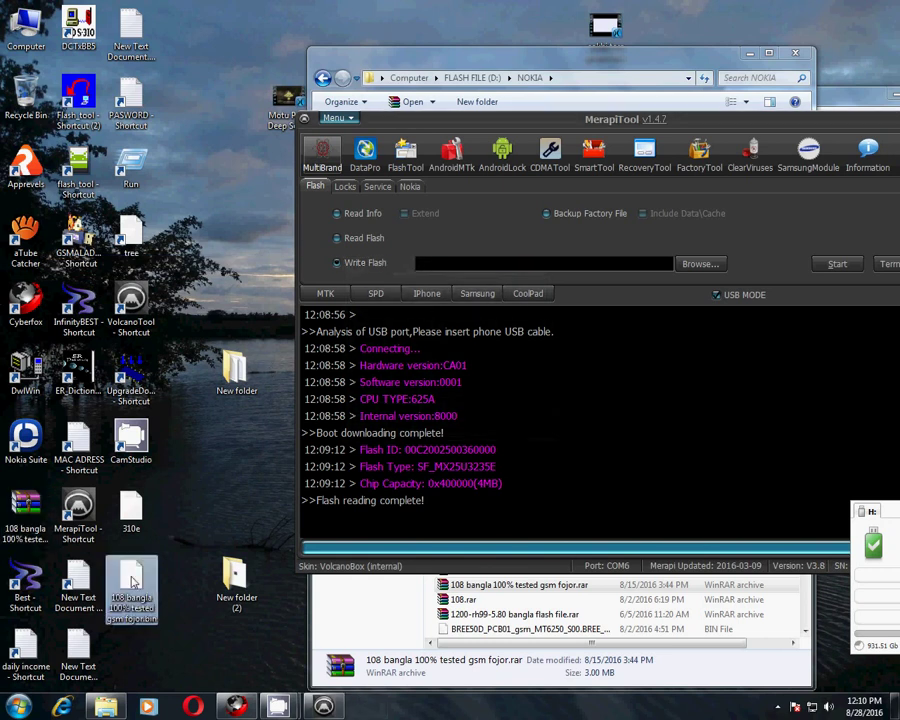
Load "108 bangla 100% tested gsm fojor.bin" from the desktop as the file for the Write Flash operation.
left_click_drag(580, 120, 392, 127)
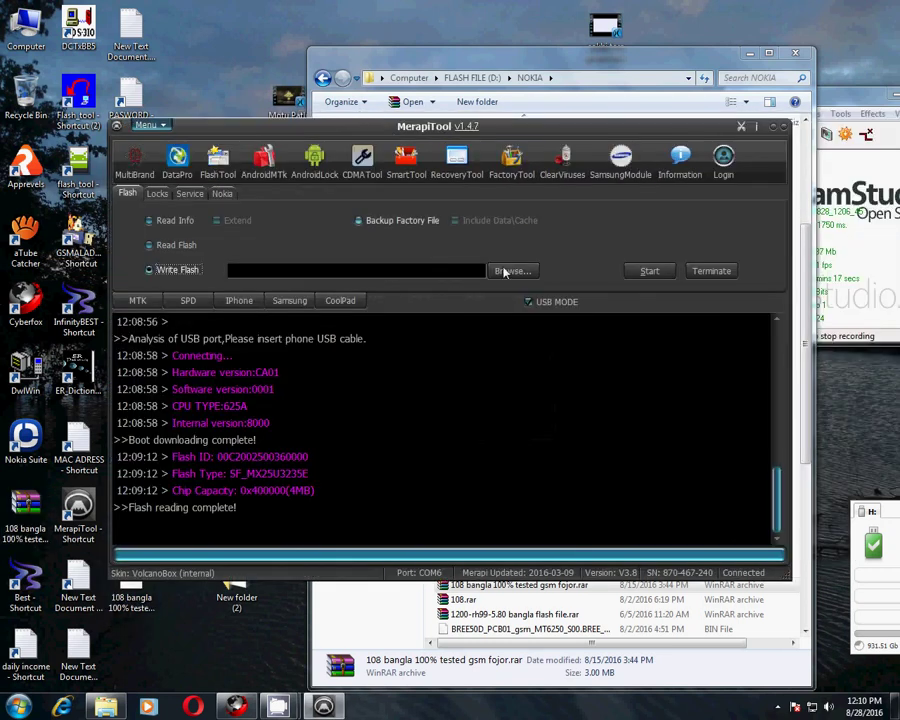
left_click(508, 272)
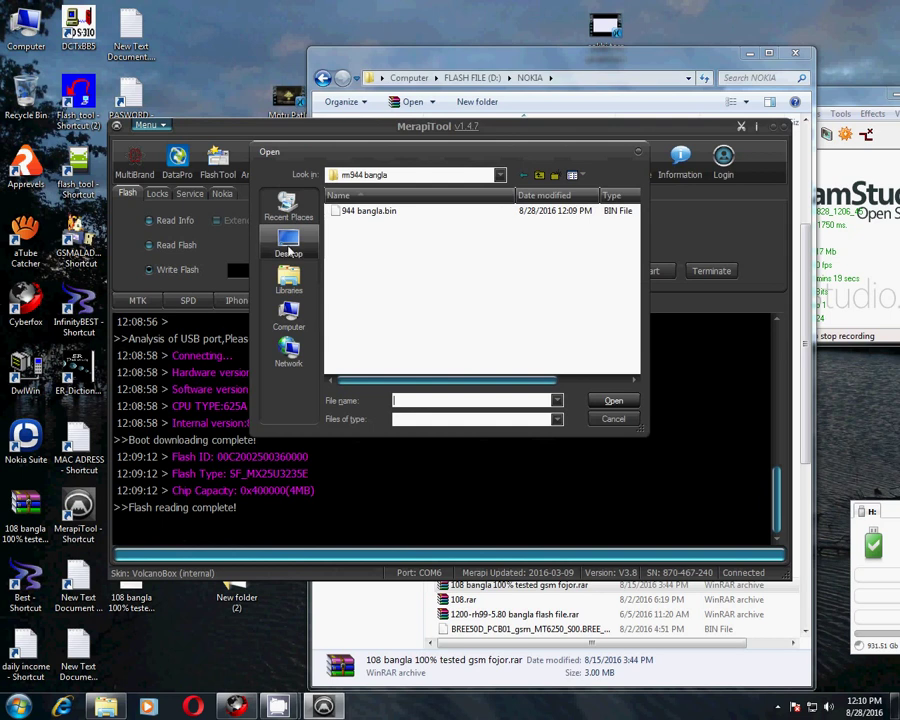
left_click(288, 248)
left_click_drag(633, 212, 633, 262)
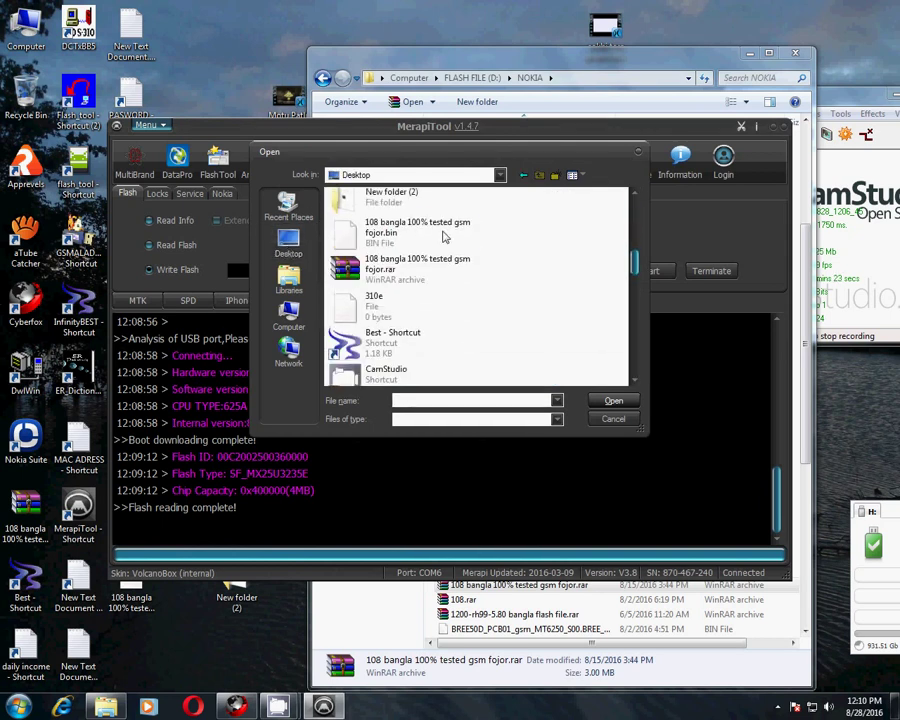
left_click(445, 236)
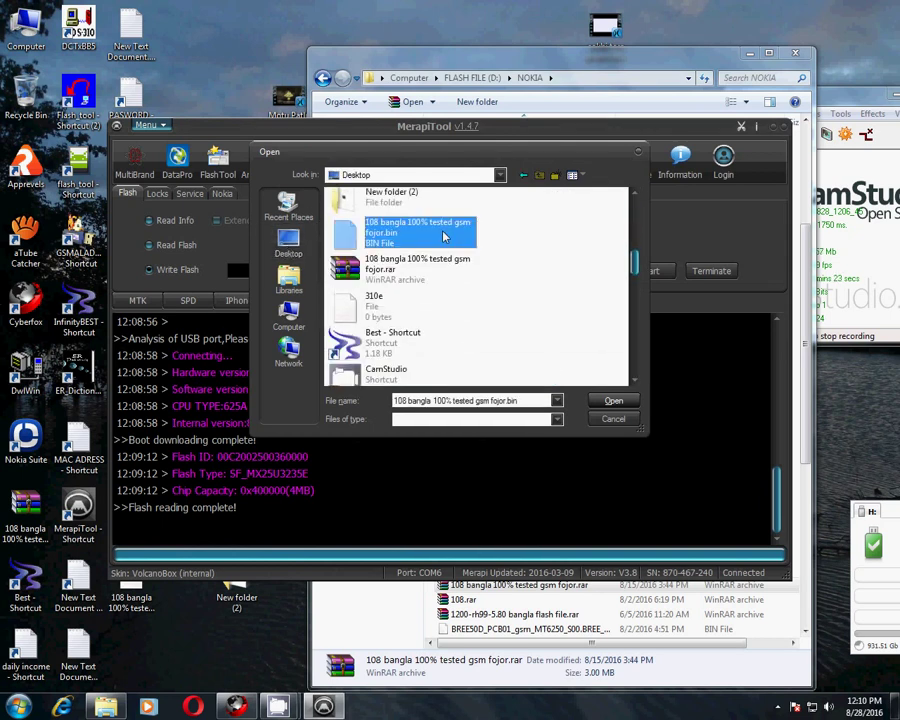
left_click(612, 401)
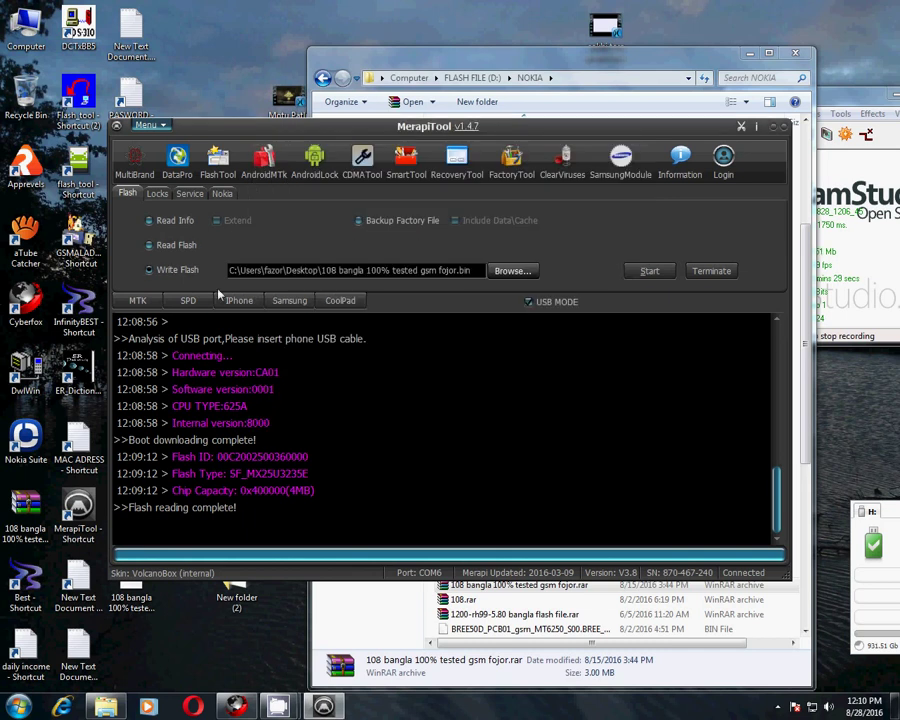
Start writing the flash file to the phone, accepting Nokia_108 as the model.
left_click(646, 273)
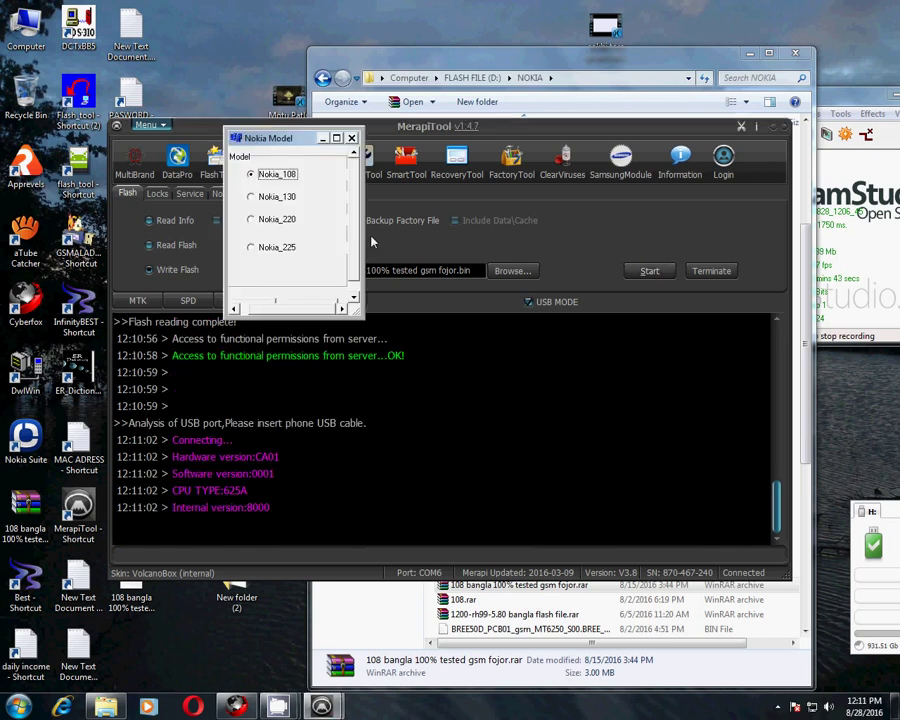
scroll(255, 210, "down", 1)
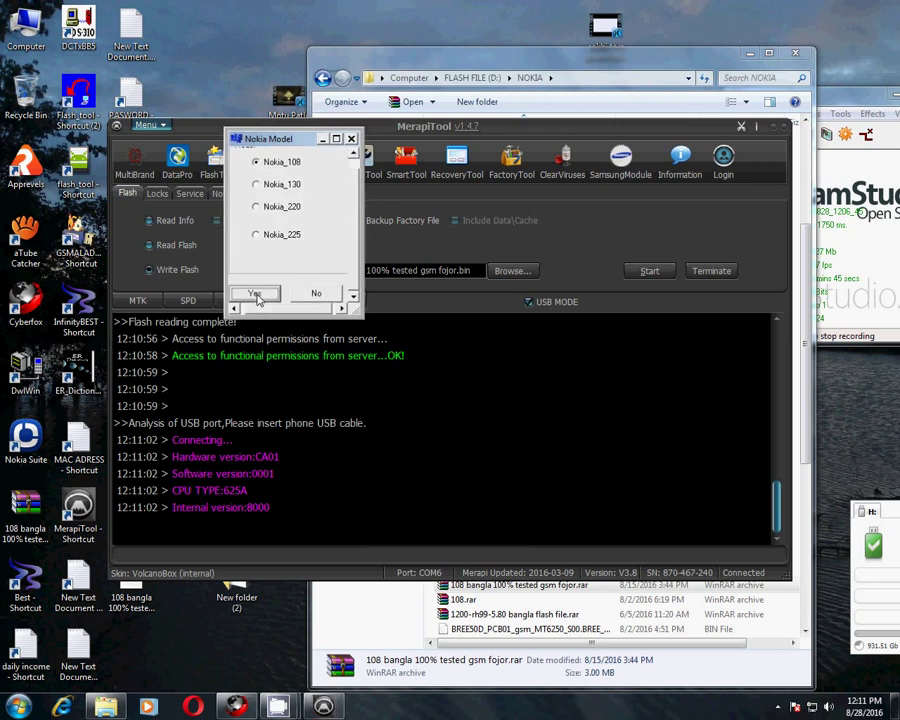
left_click(255, 295)
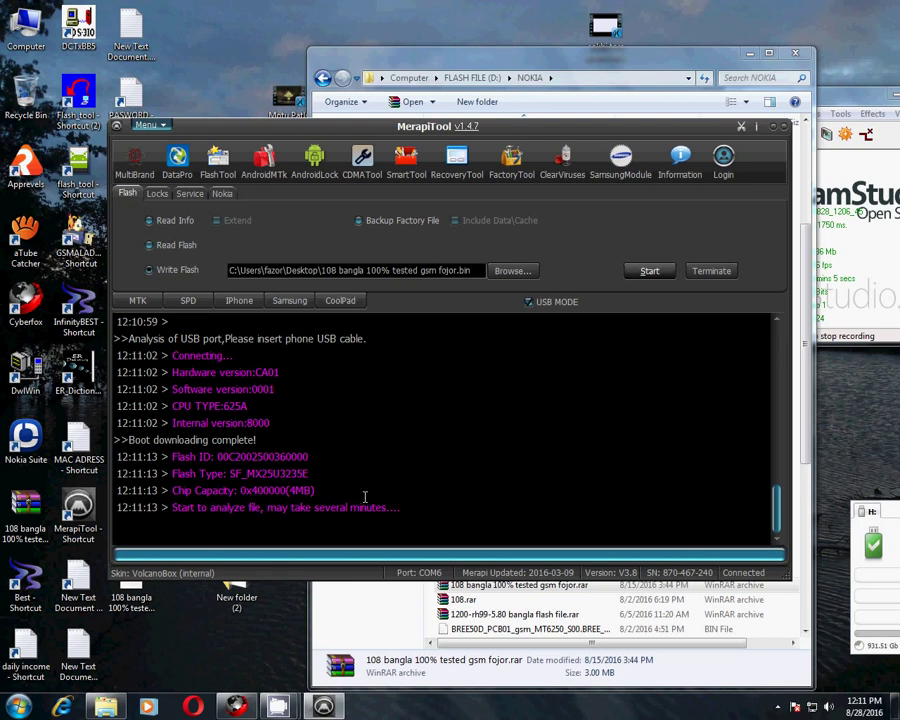
mouse_move(250, 705)
right_click(209, 663)
left_click(279, 489)
right_click(221, 645)
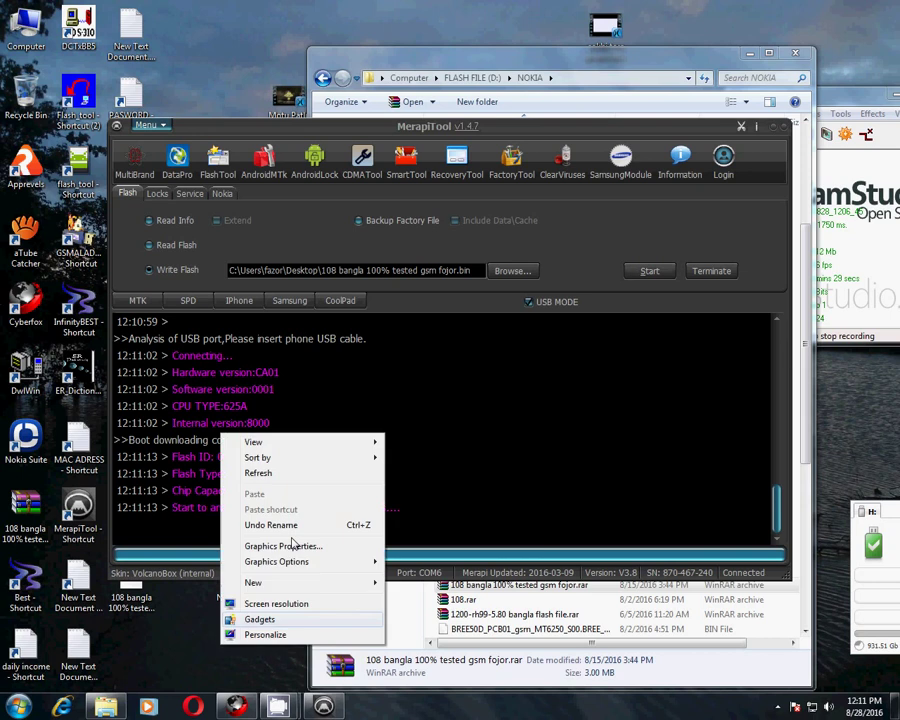
left_click(293, 478)
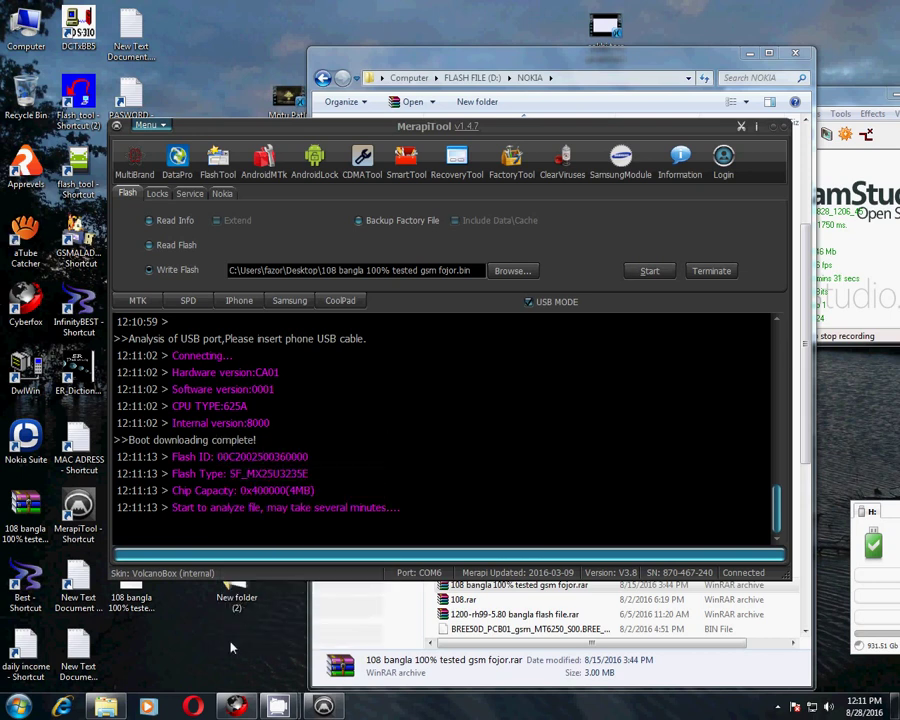
right_click(230, 644)
left_click(296, 484)
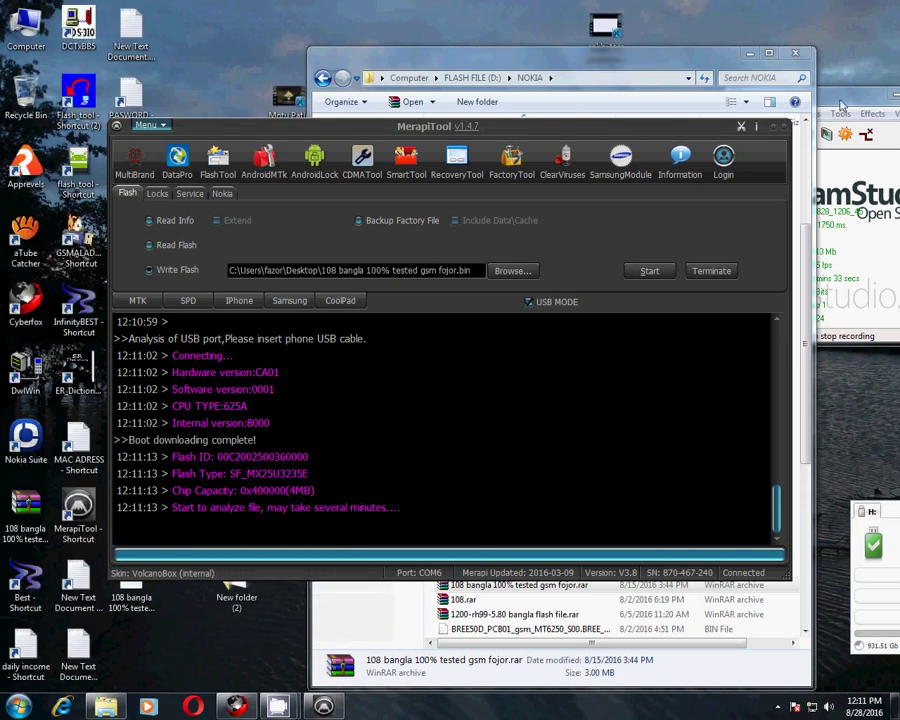